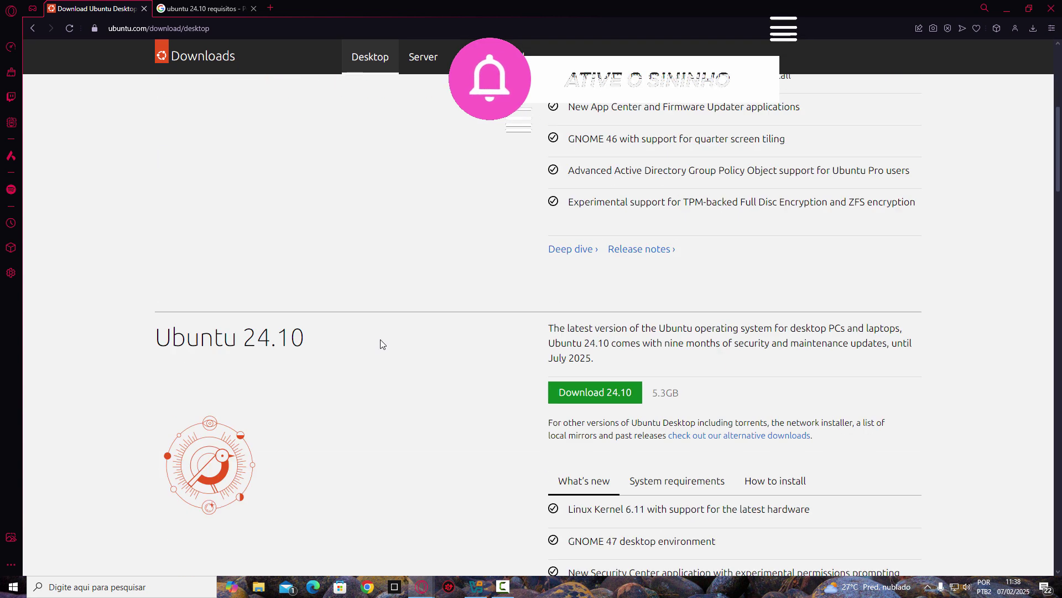
# - Start the Ubuntu 24.10 desktop ISO download, then switch to the 'ubuntu 24.10 requisitos' search results
pyautogui.moveTo(121, 152); pyautogui.dragTo(367, 193)
pyautogui.click(373, 188)
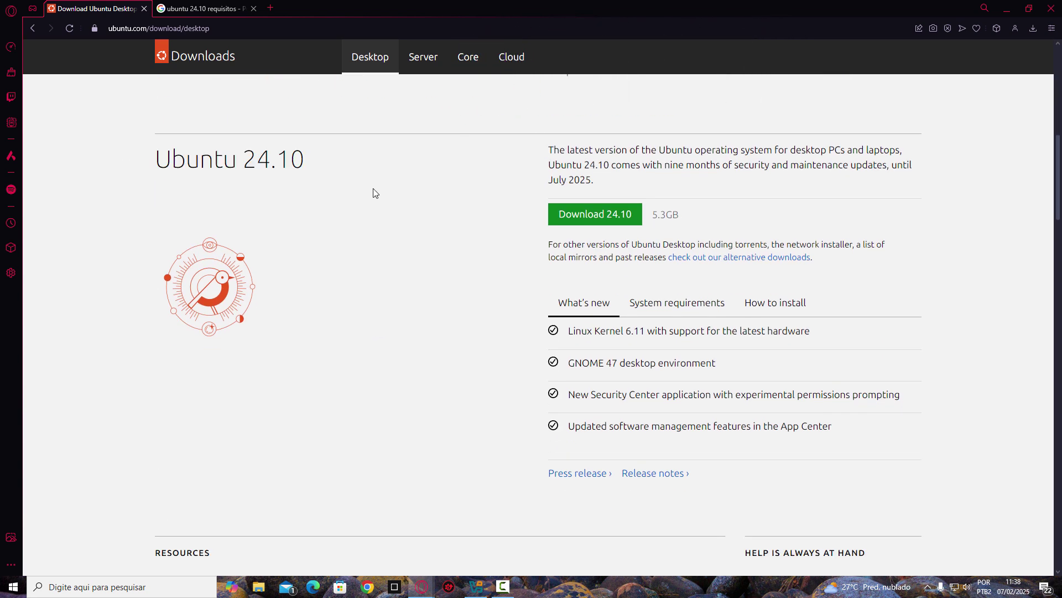
pyautogui.click(588, 215)
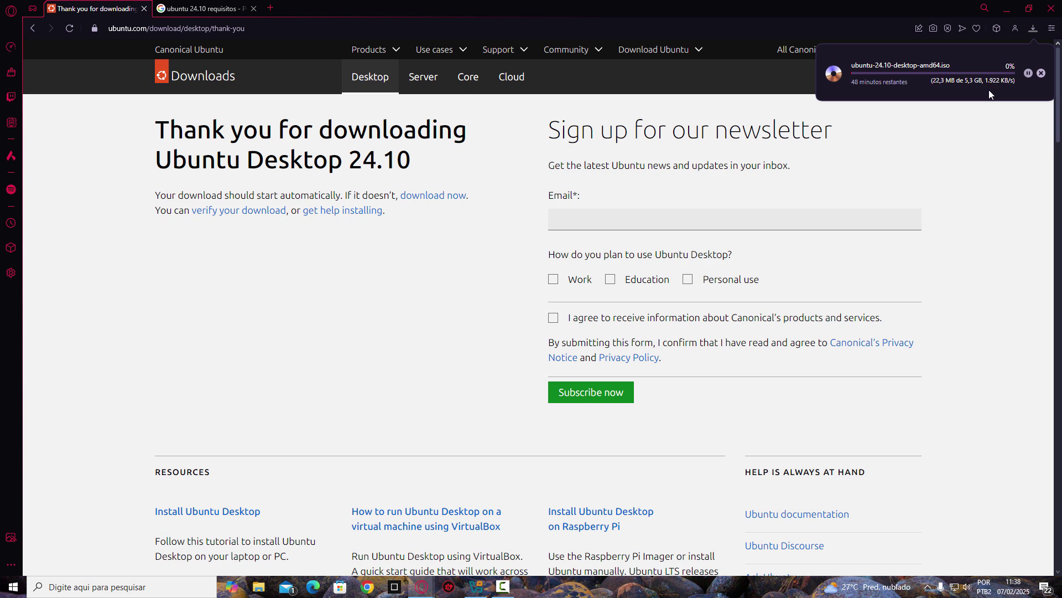
pyautogui.click(202, 8)
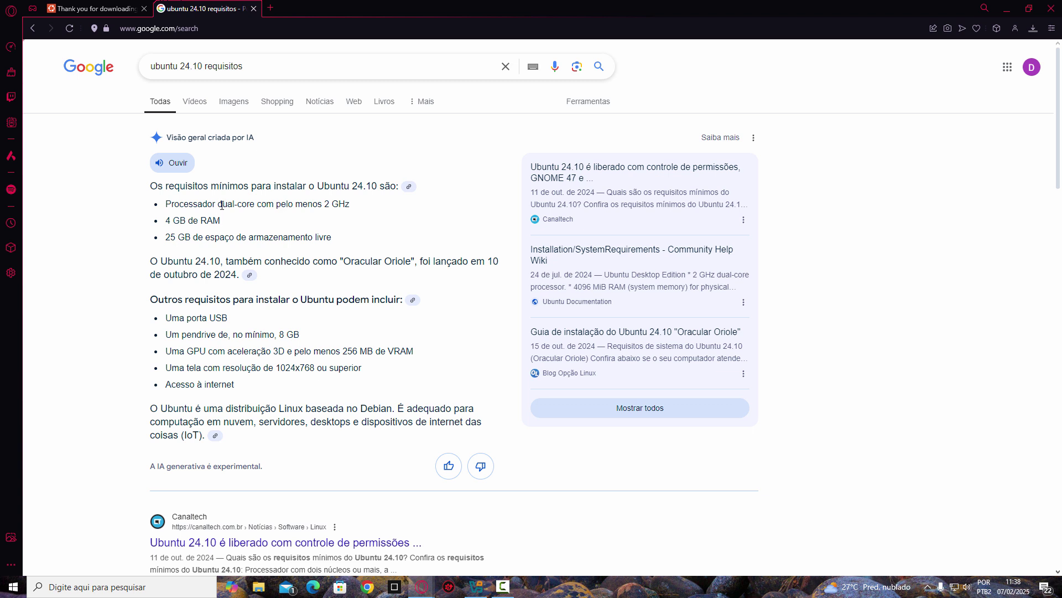
# - Review the Ubuntu 24.10 requirements, highlighting the 4 GB RAM and free storage lines
pyautogui.moveTo(169, 221); pyautogui.dragTo(233, 227)
pyautogui.click(239, 227)
pyautogui.moveTo(166, 236); pyautogui.dragTo(312, 261)
pyautogui.click(365, 243)
# - Check the ISO download progress on the Ubuntu page, then minimize Opera GX
pyautogui.hotkey('ctrl', 'Tab')
pyautogui.click(1029, 29)
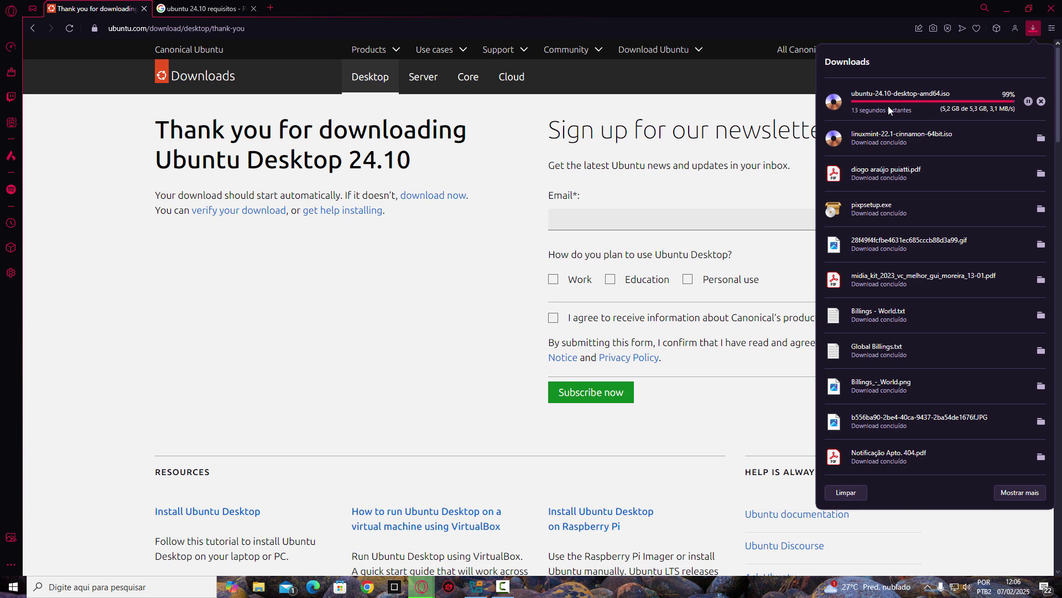
pyautogui.click(1007, 9)
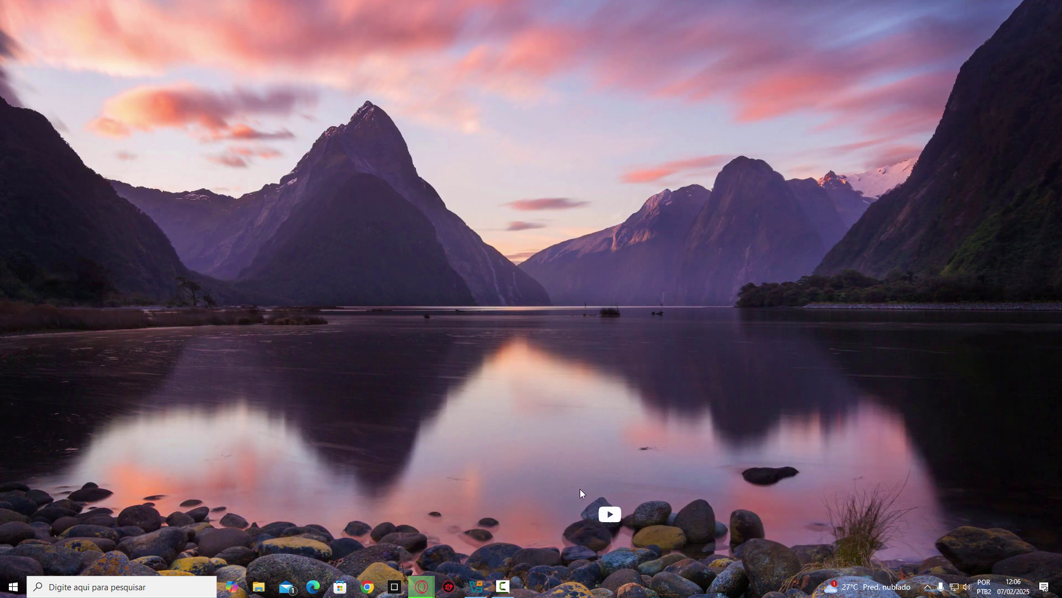
# - Start a new VM named 'ubuntu' using ubuntu-24.10-desktop-amd64.iso from Downloads
pyautogui.click(476, 586)
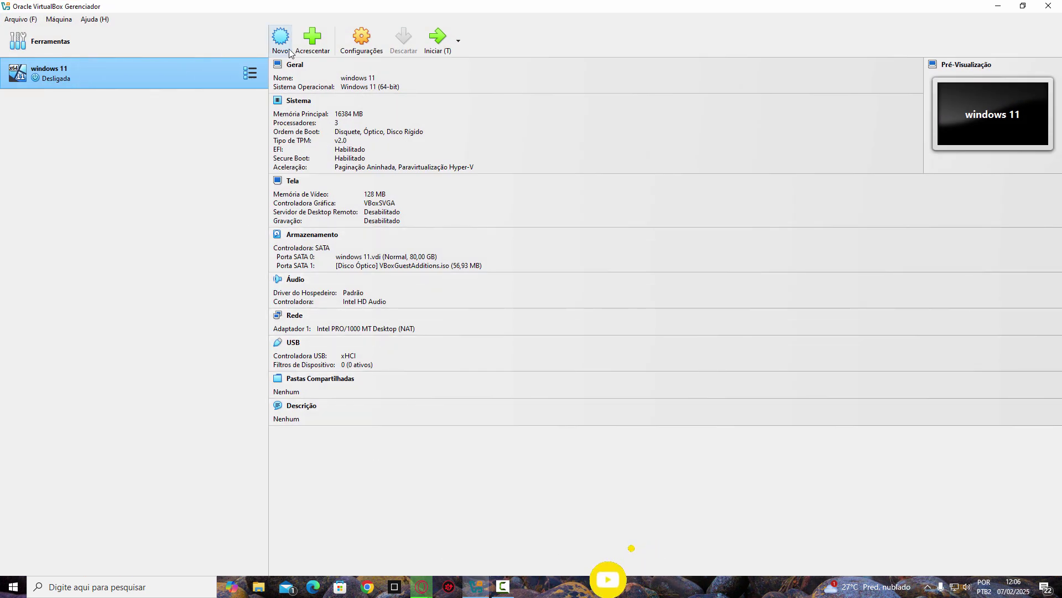
pyautogui.click(281, 42)
pyautogui.write('u')
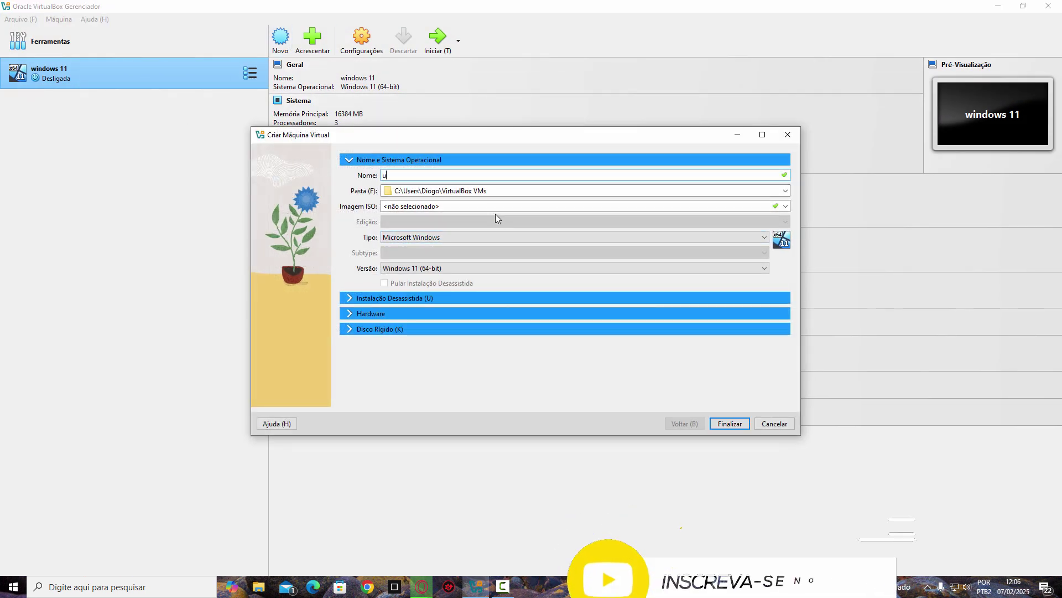
pyautogui.write('buntu')
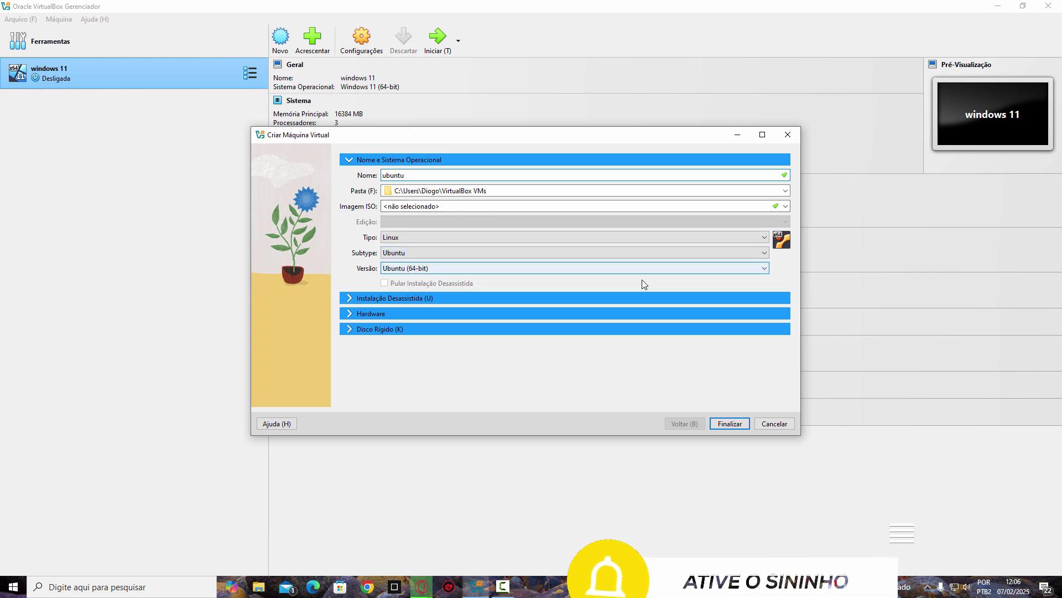
pyautogui.click(786, 207)
pyautogui.click(685, 228)
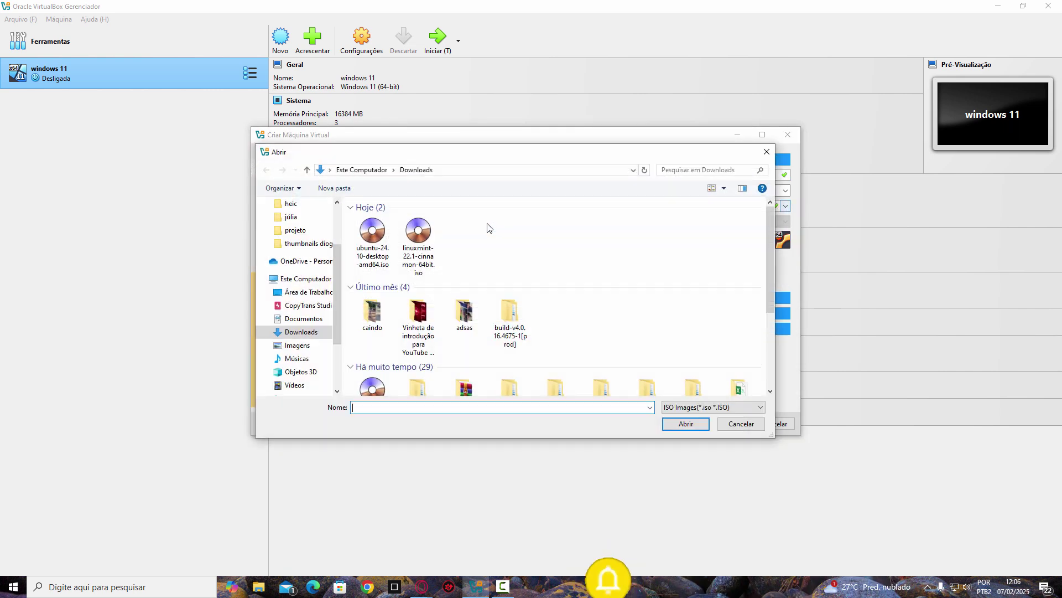
pyautogui.doubleClick(368, 240)
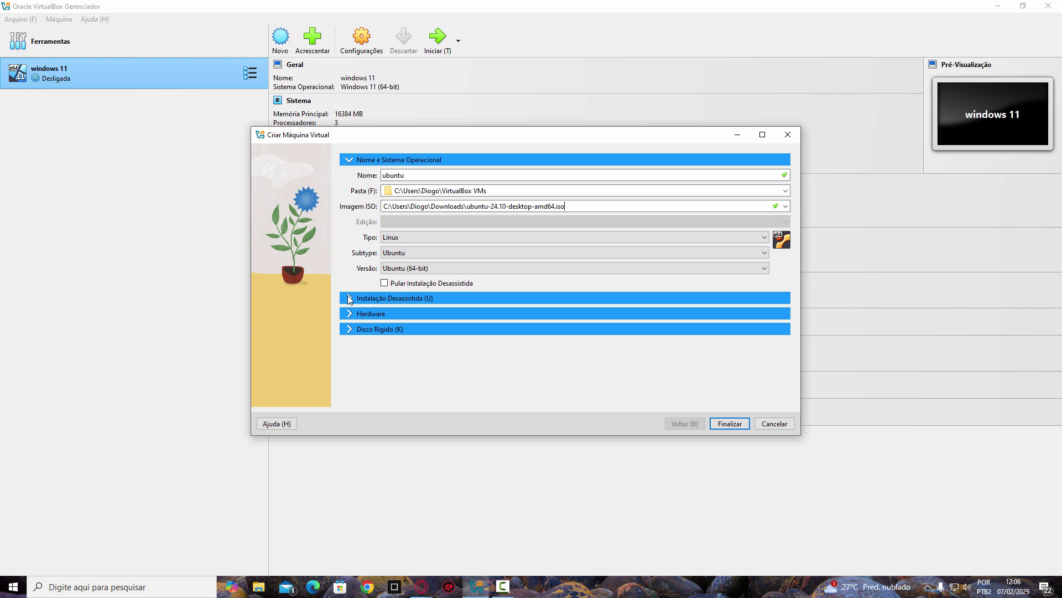
pyautogui.click(349, 299)
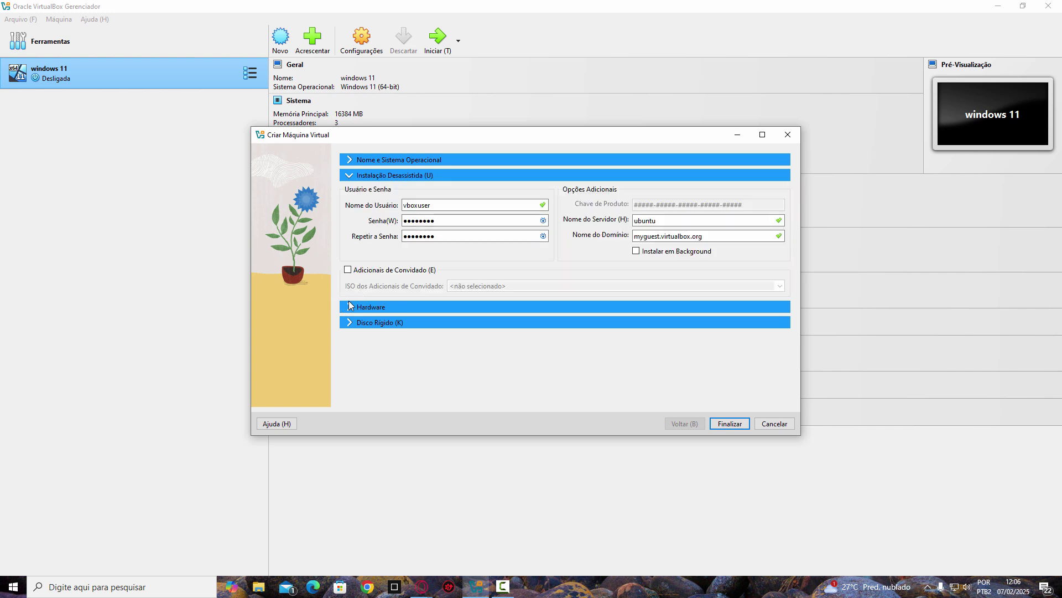
# - Give the ubuntu VM 4096 MB memory, 2 processors and a 50 GB disk, and finish creating it
pyautogui.click(350, 306)
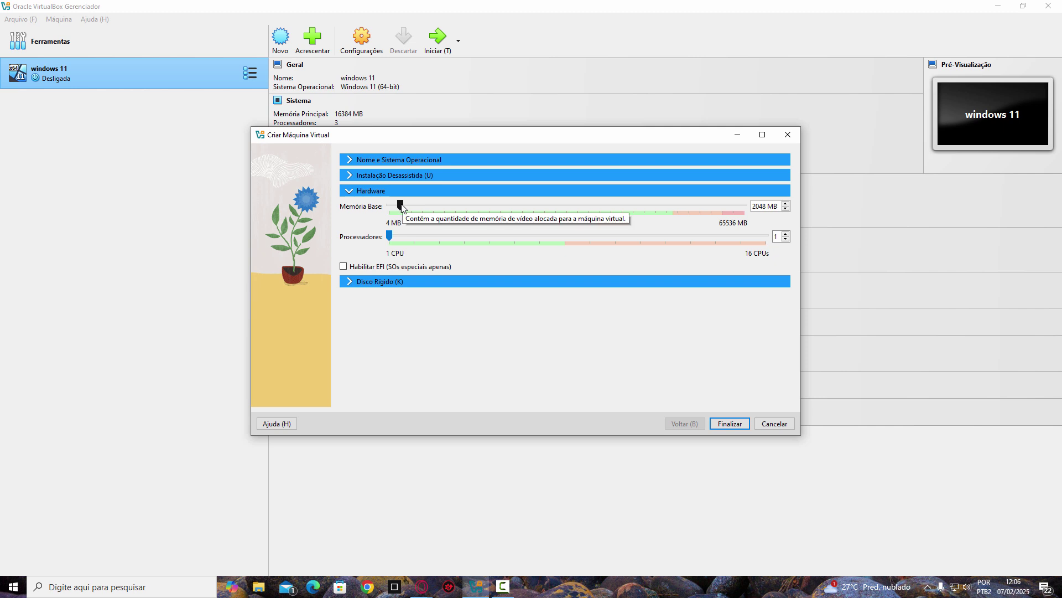
pyautogui.moveTo(402, 206); pyautogui.dragTo(414, 208)
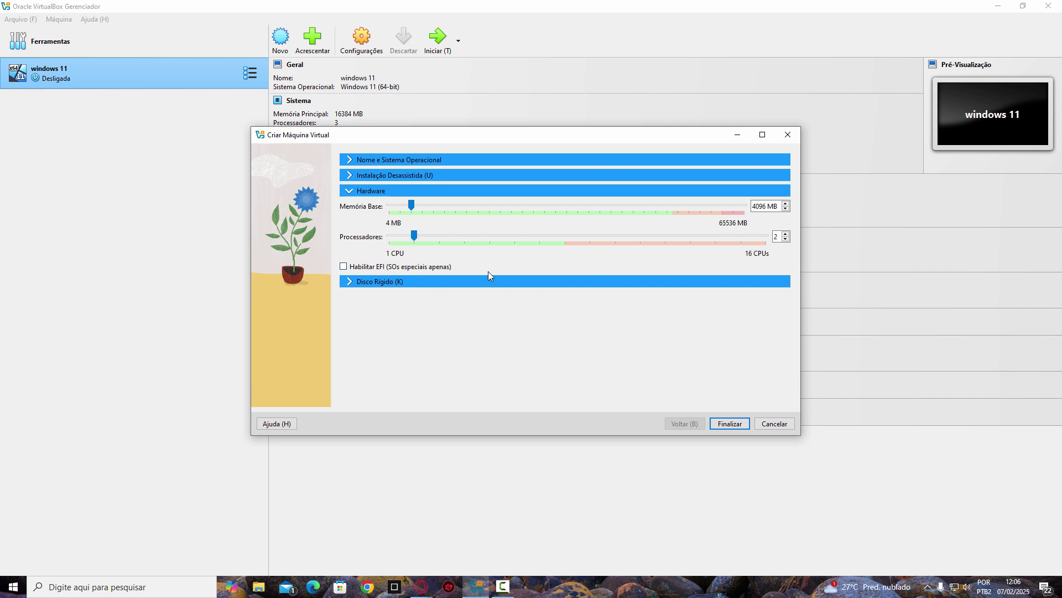
pyautogui.click(354, 283)
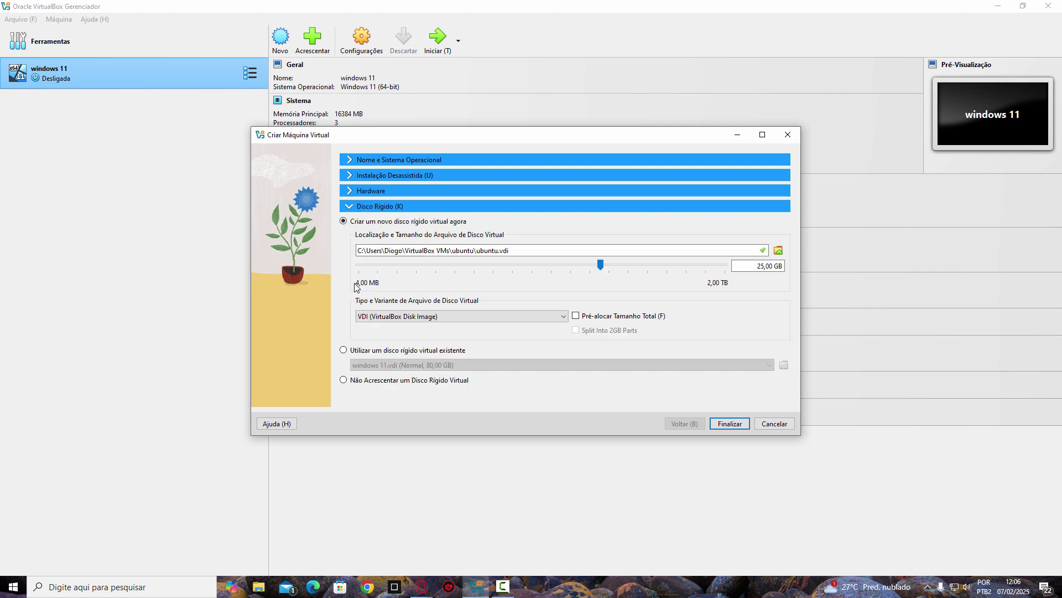
pyautogui.doubleClick(753, 269)
pyautogui.write('50')
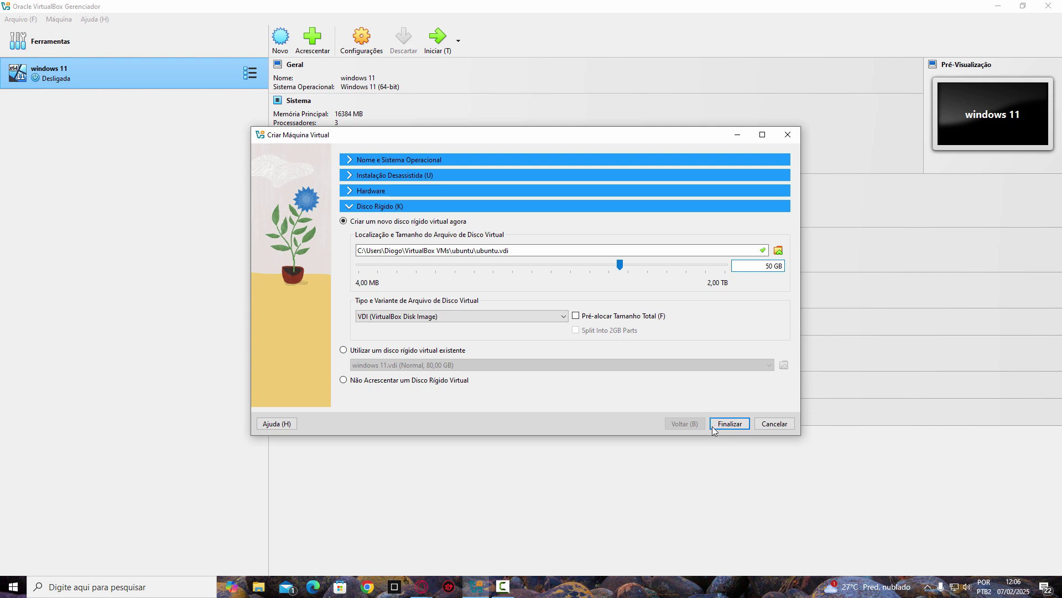
pyautogui.click(729, 424)
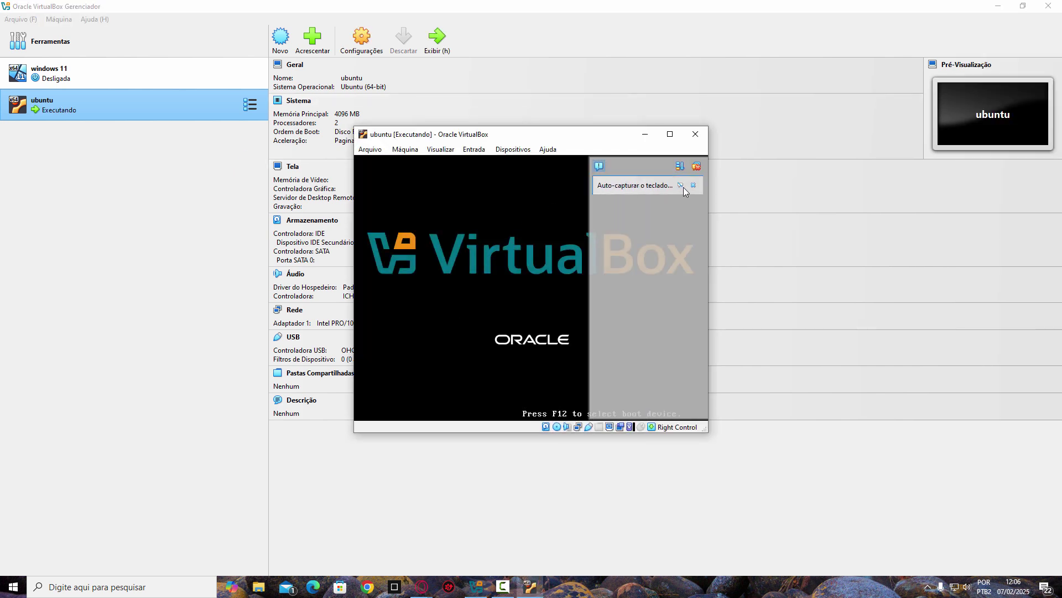
# - Dismiss the keyboard and mouse notices and maximize the VM window while Ubuntu installs
pyautogui.click(683, 187)
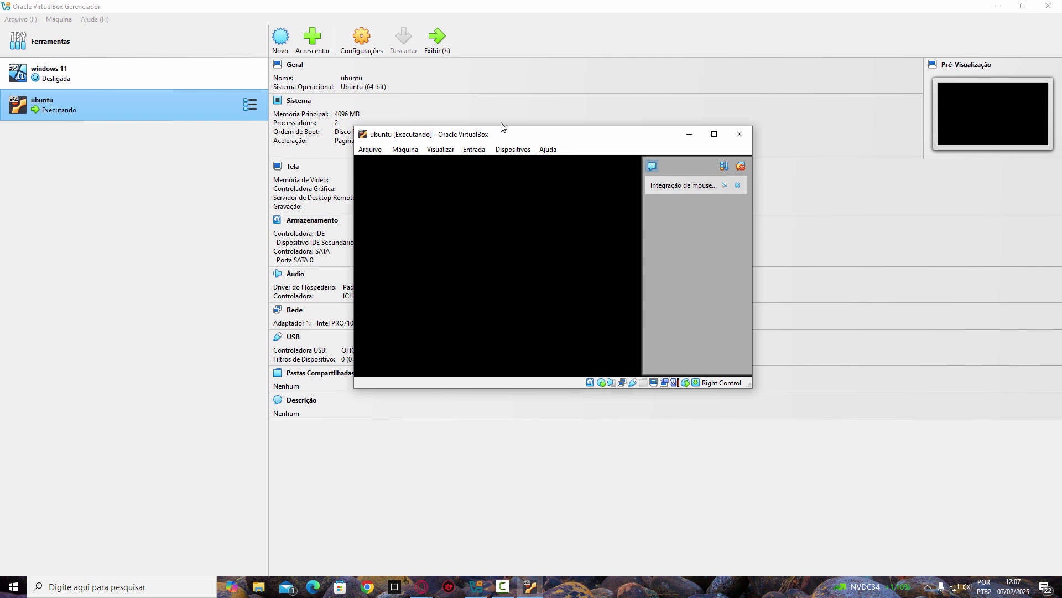
pyautogui.click(738, 184)
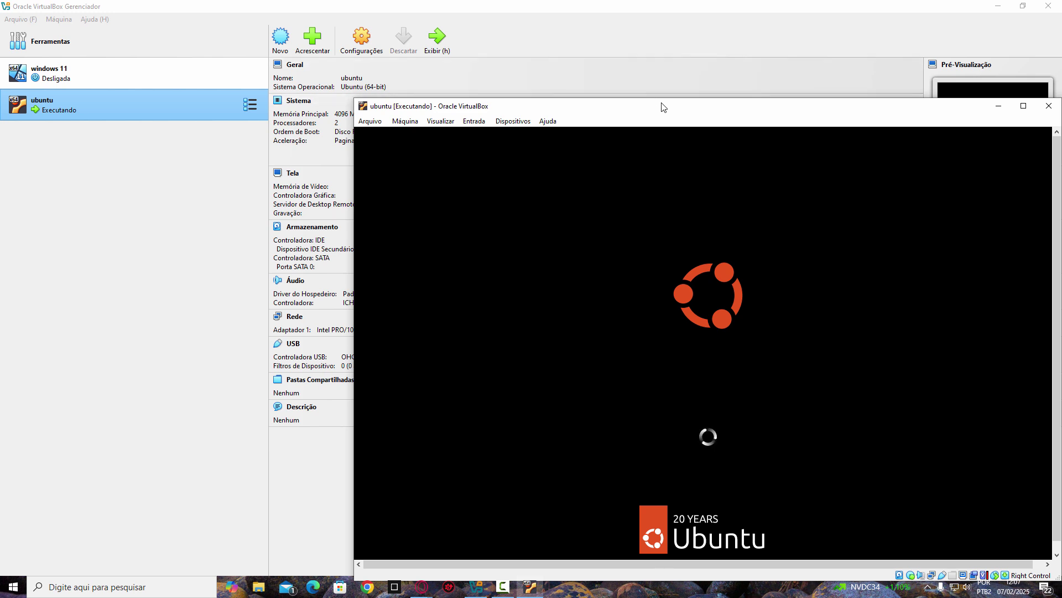
pyautogui.doubleClick(655, 106)
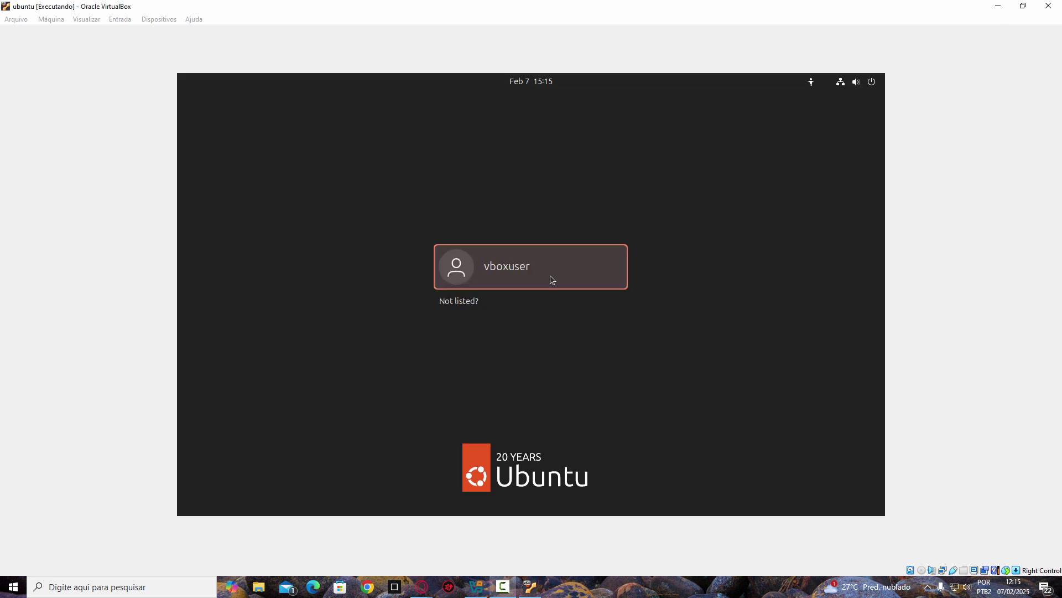
# - Select the guest's default user account and sign in with its password
pyautogui.click(552, 279)
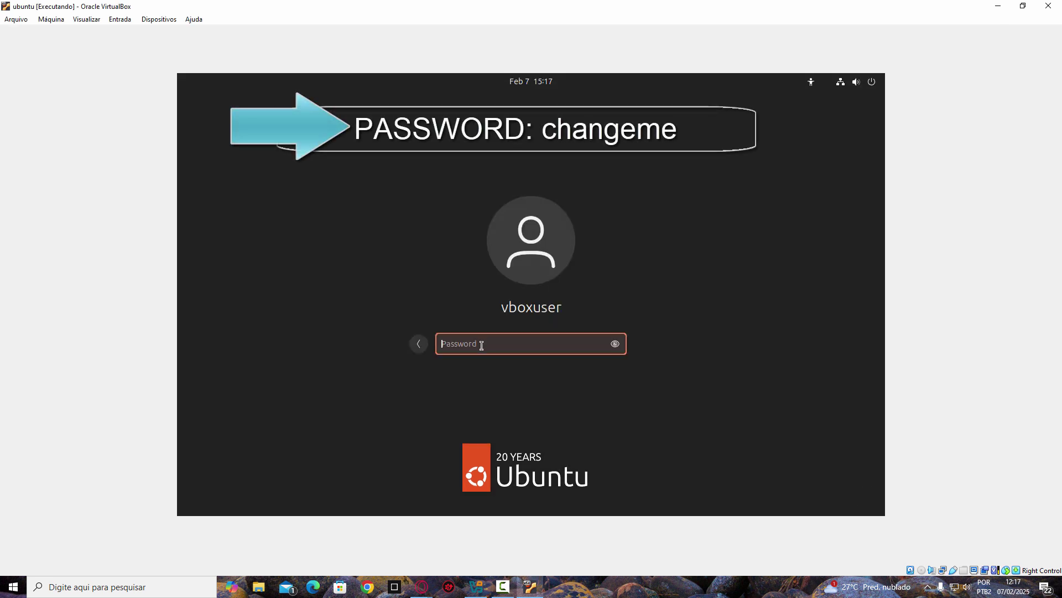
pyautogui.write('changeme')
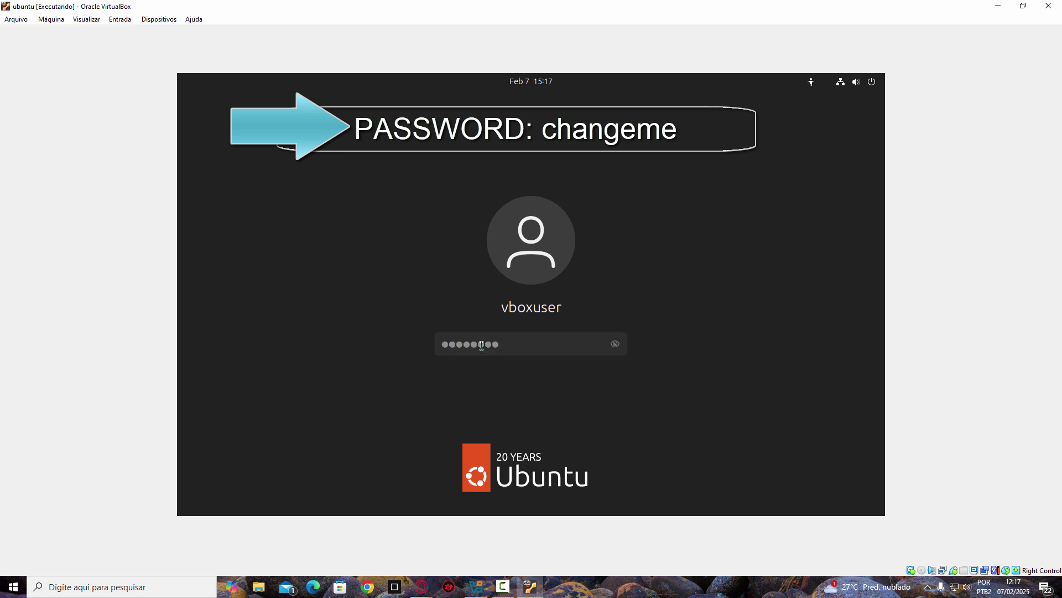
pyautogui.press('Return')
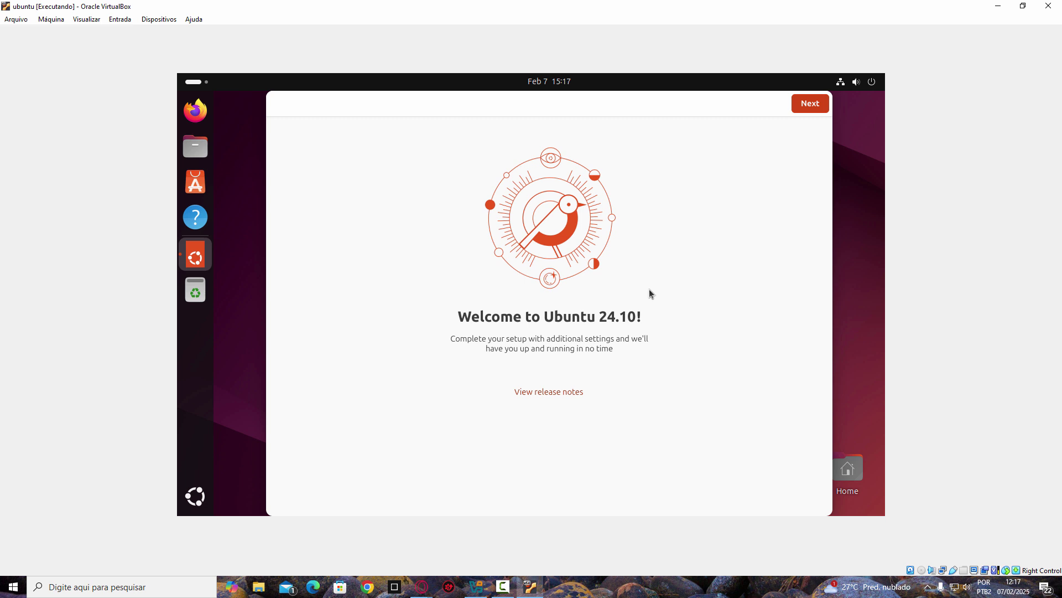
# - Step through the Welcome to Ubuntu pages, declining system data sharing, and finish
pyautogui.click(813, 103)
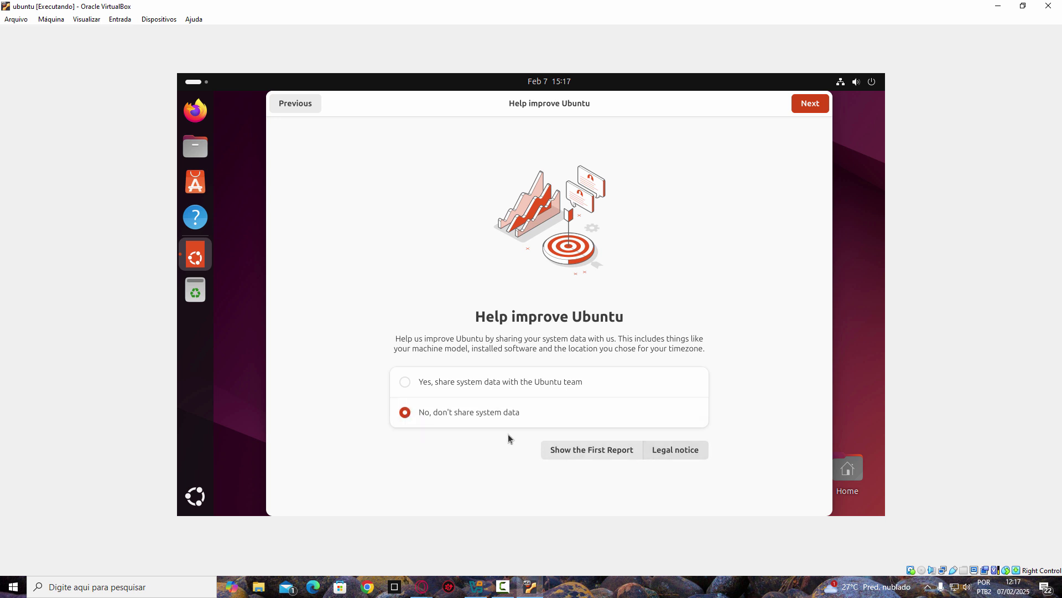
pyautogui.click(808, 105)
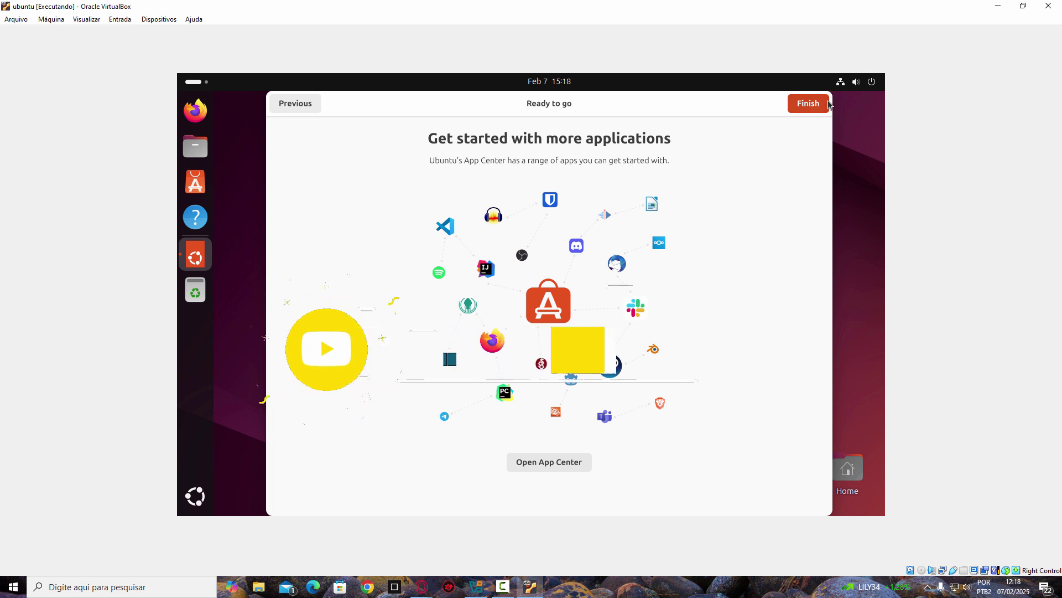
pyautogui.click(809, 103)
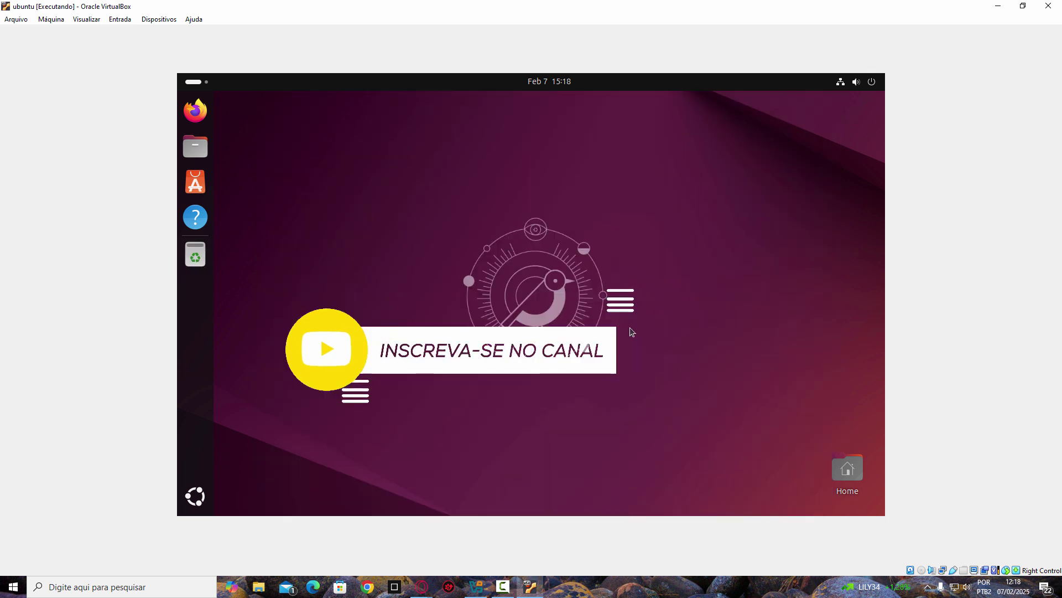